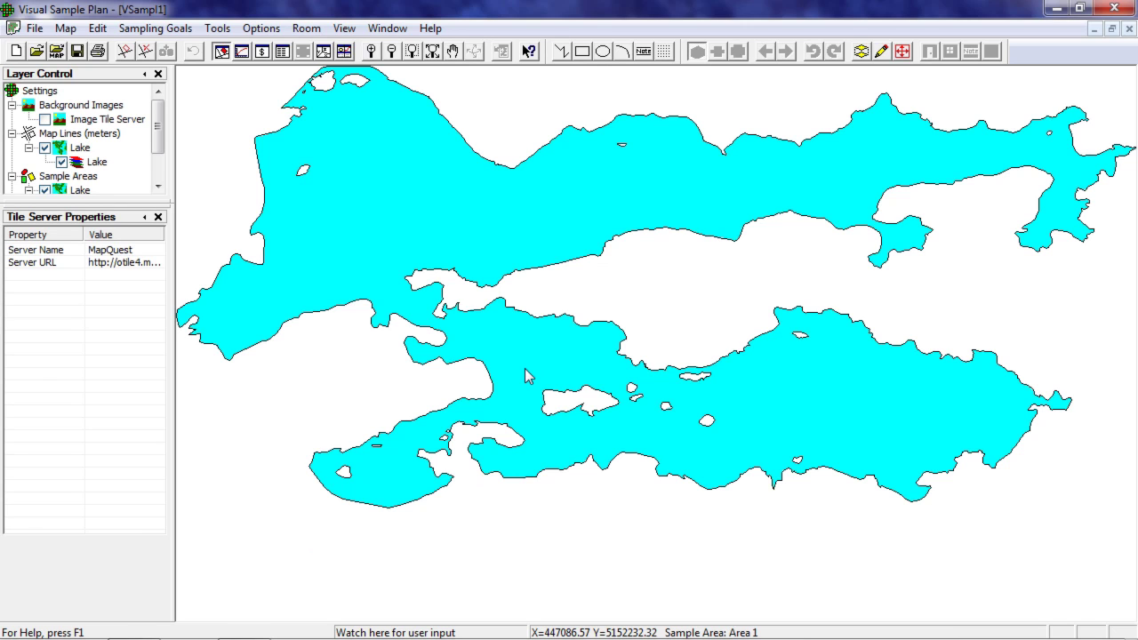
Start a Compare Average to Fixed Threshold design and show its Analytes list.
click(181, 30)
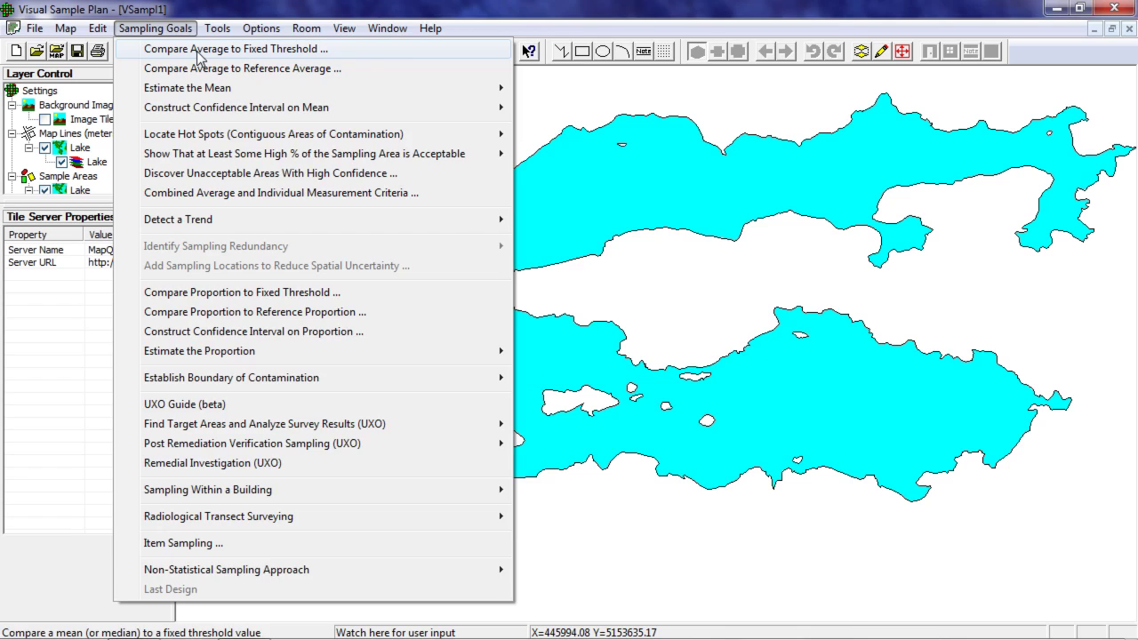
click(199, 49)
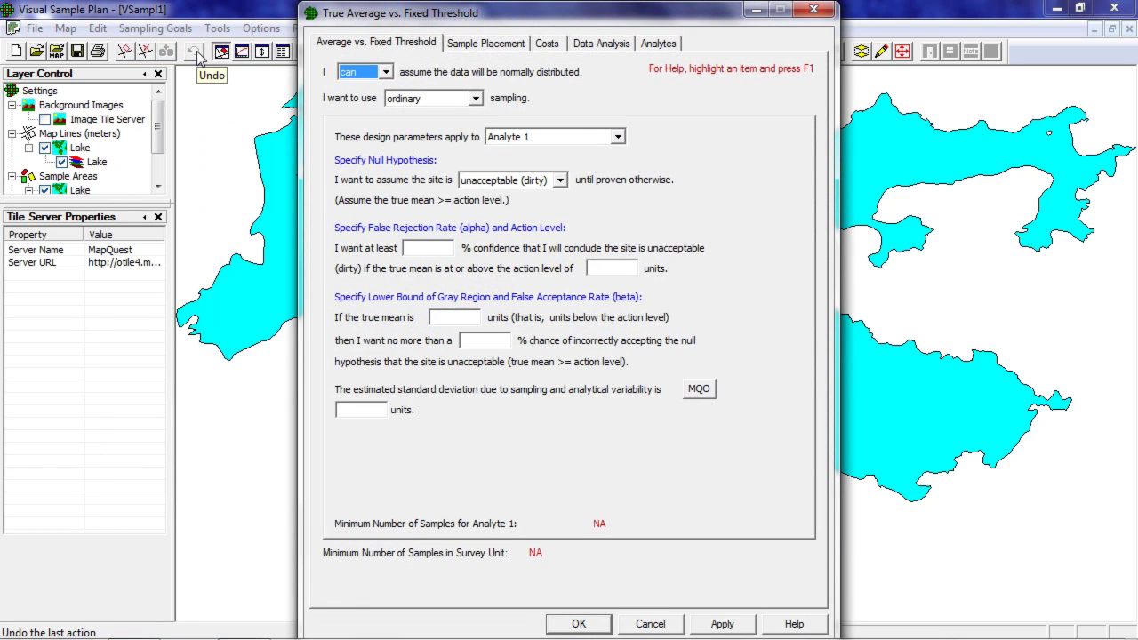
click(661, 44)
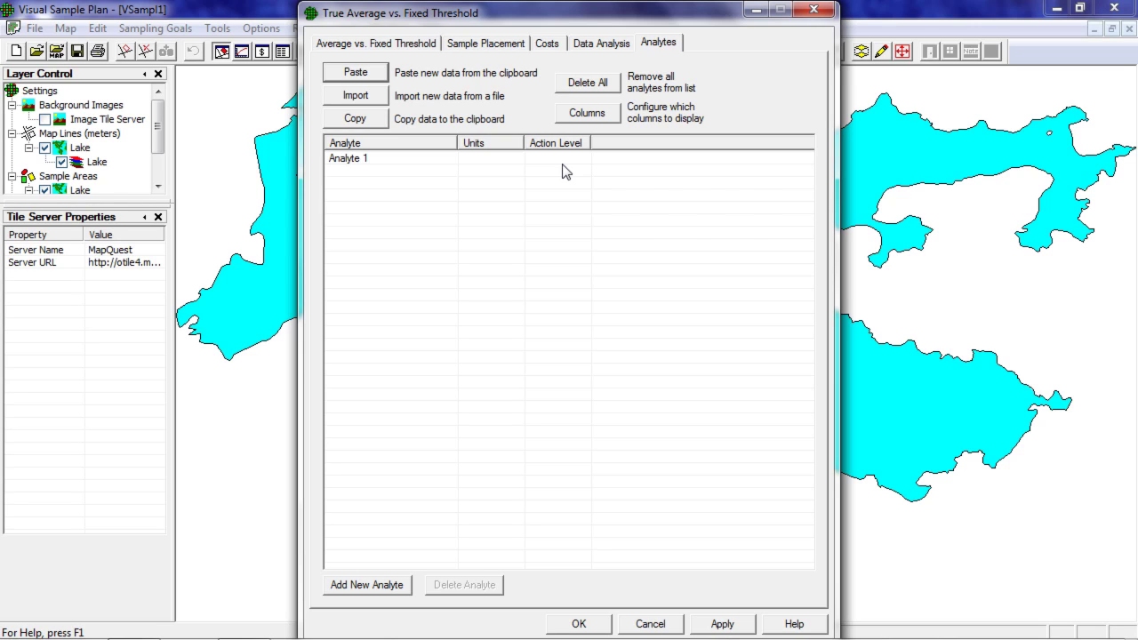
Rename Analyte 1 to Arsenic with units ug/L and action level 10.
double_click(350, 157)
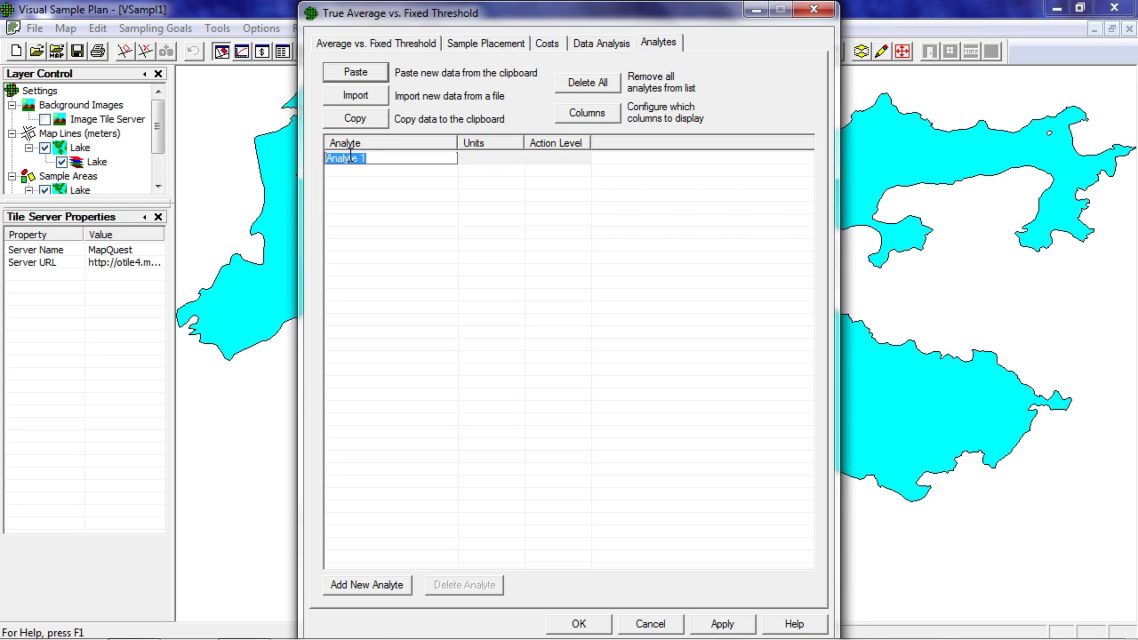
text(?)
text(rsenic)
key(Tab)
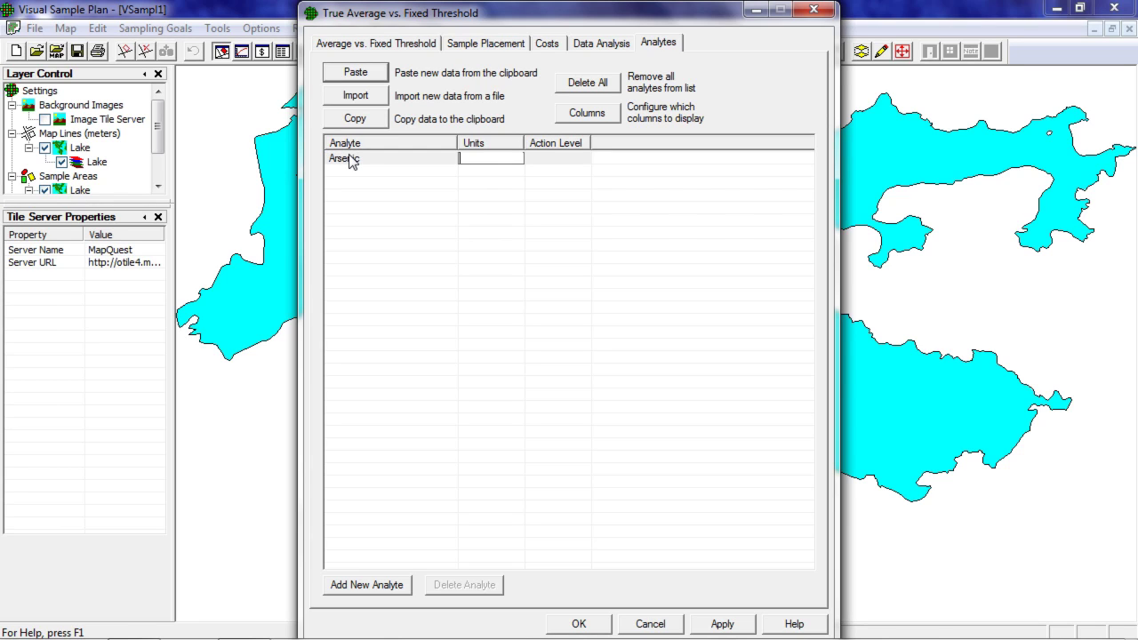
text(ug/L)
key(Tab)
text(10)
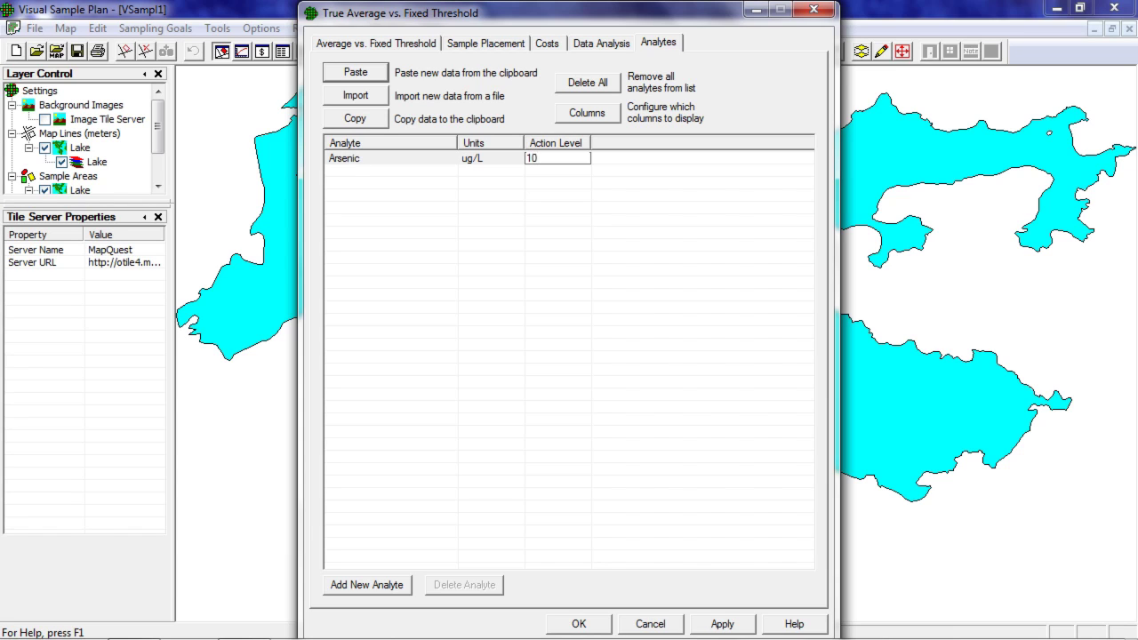
click(351, 160)
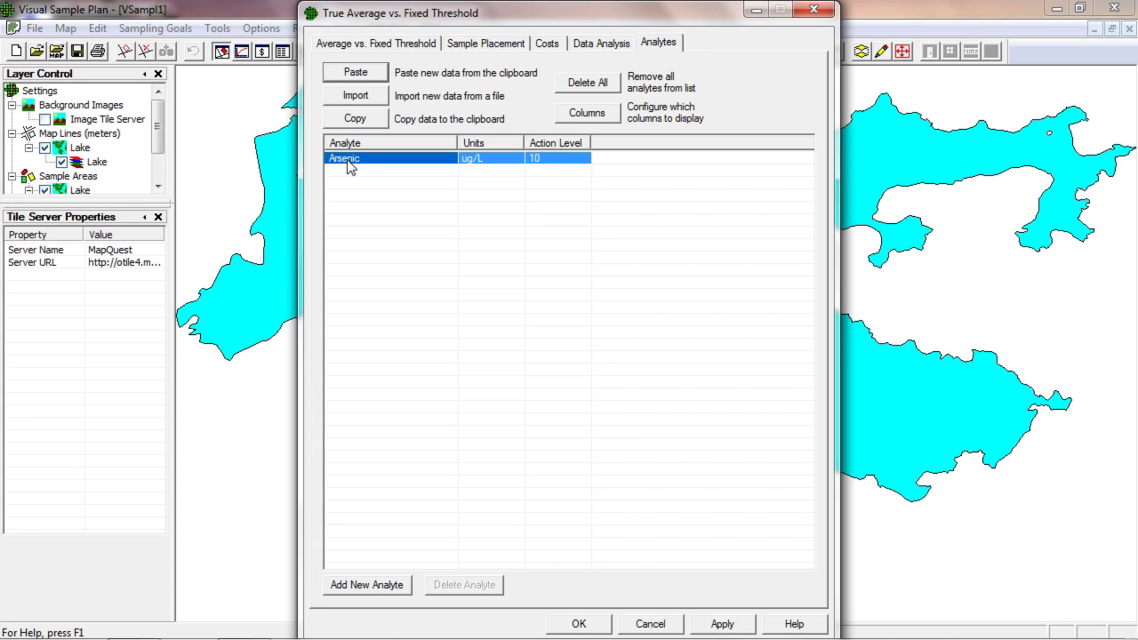
Add a second analyte, Old Lace, in mg/kg with action level 150.
click(352, 171)
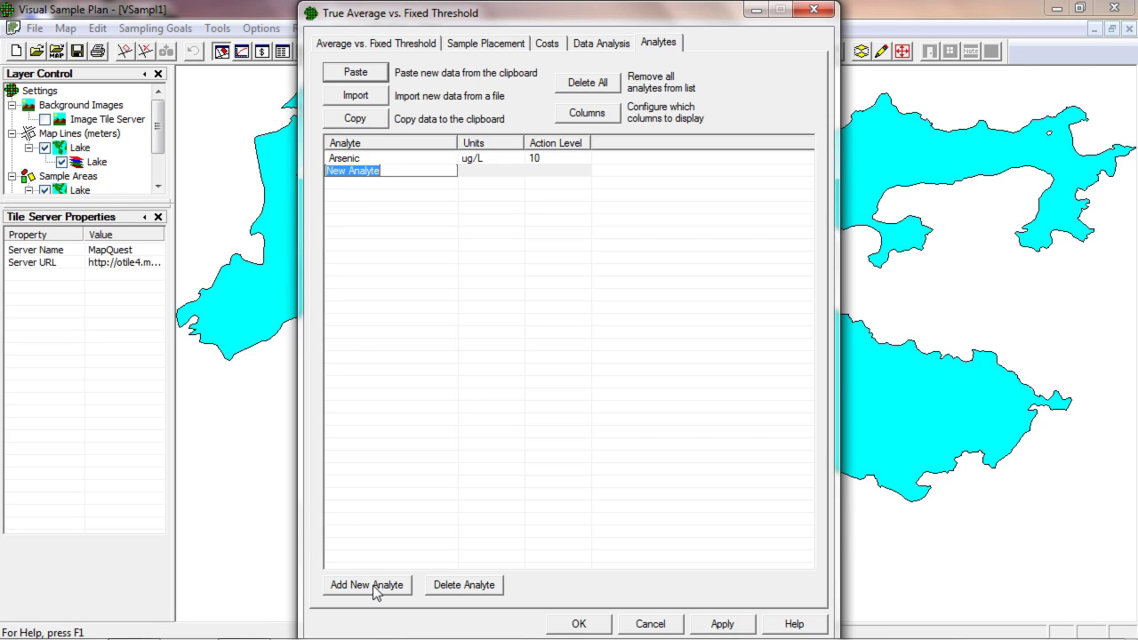
text(Old Lace)
key(Tab)
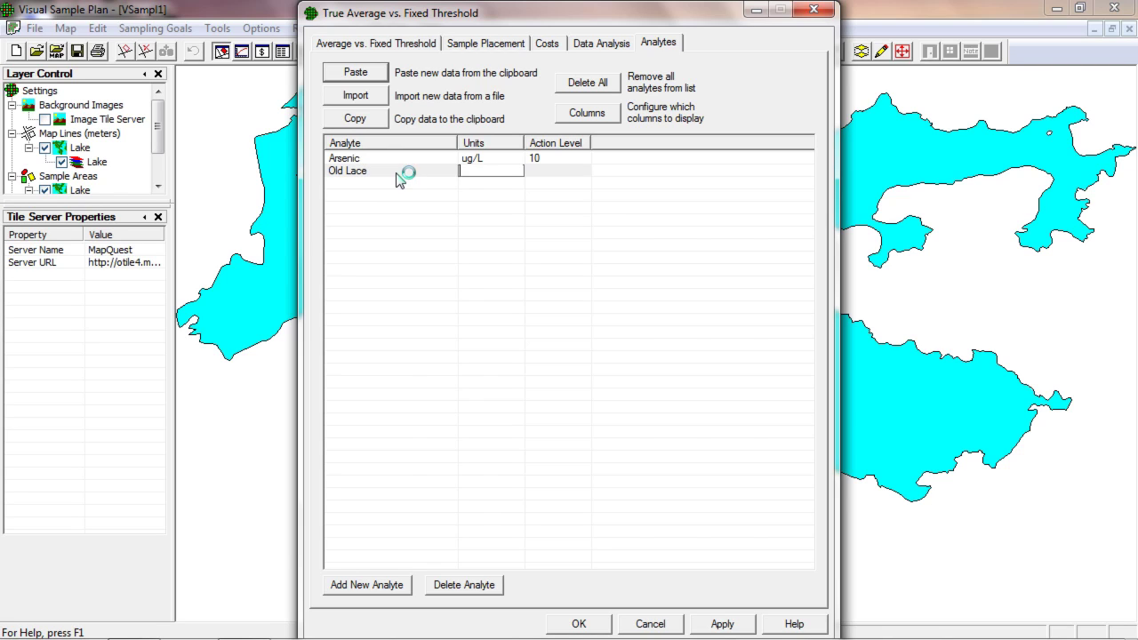
text(mg/kg)
key(Tab)
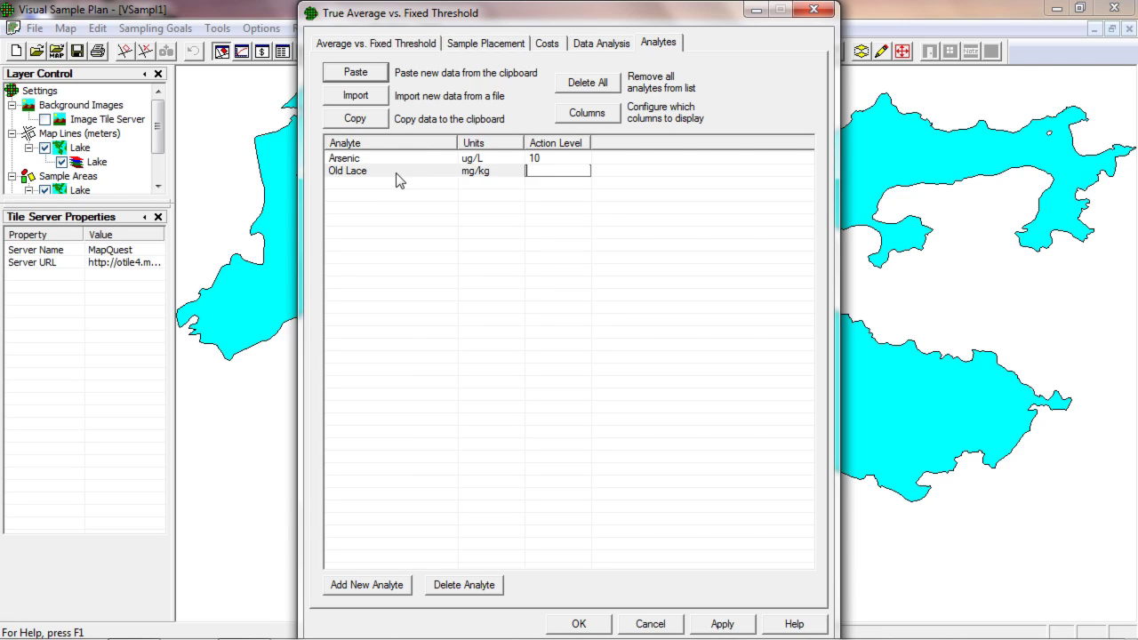
text(150)
click(397, 177)
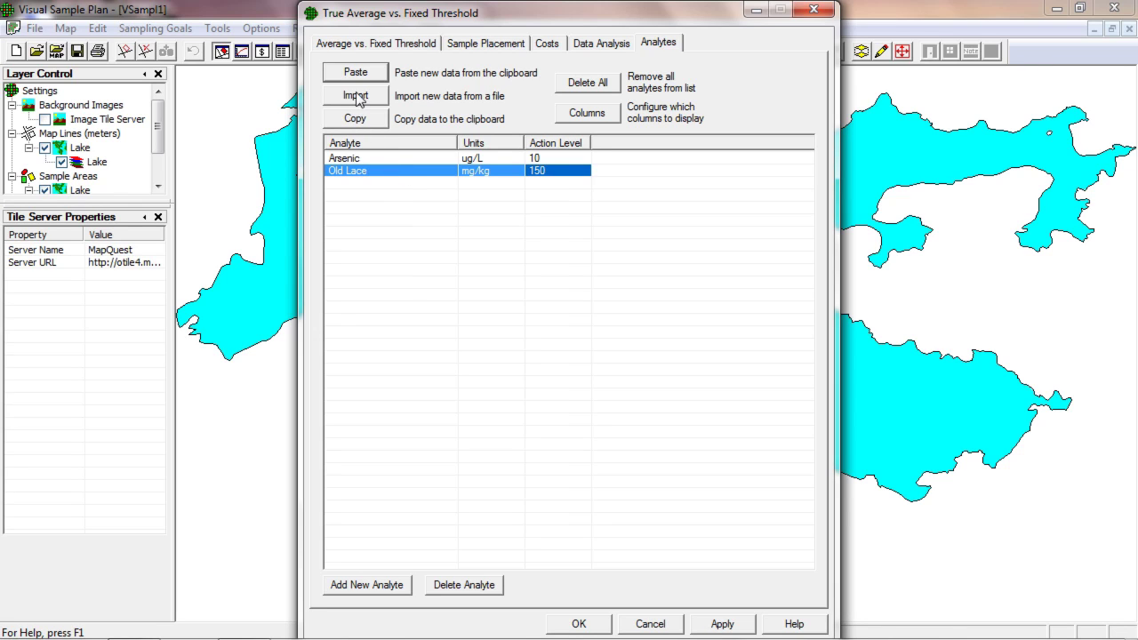
Back on the threshold design parameters, switch between Arsenic and Old Lace to check each analyte's settings.
click(360, 47)
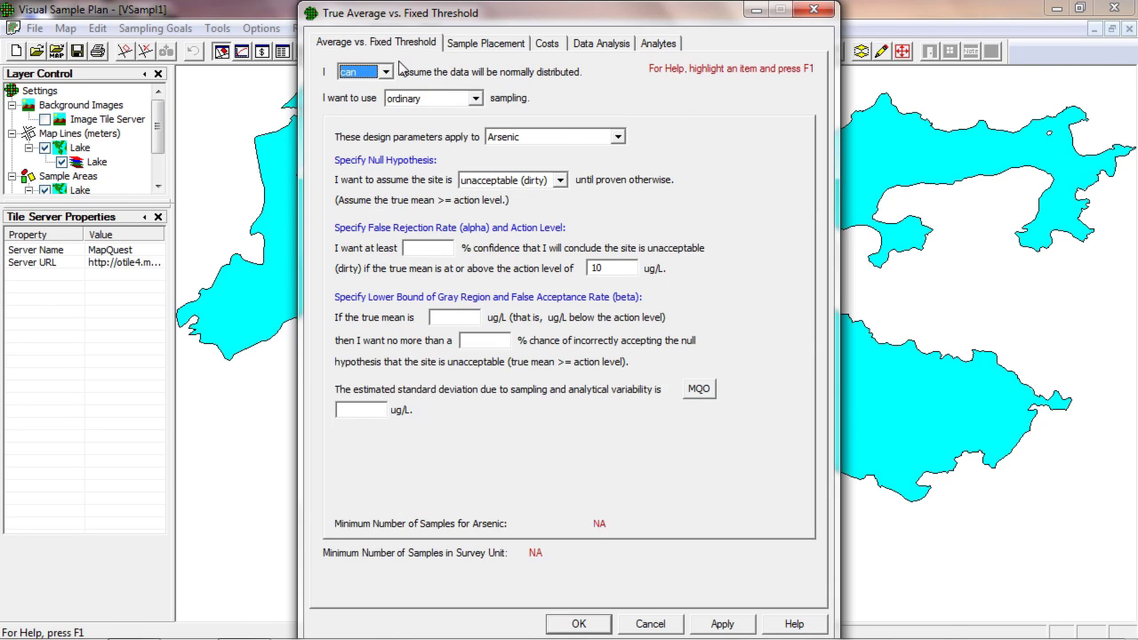
click(562, 141)
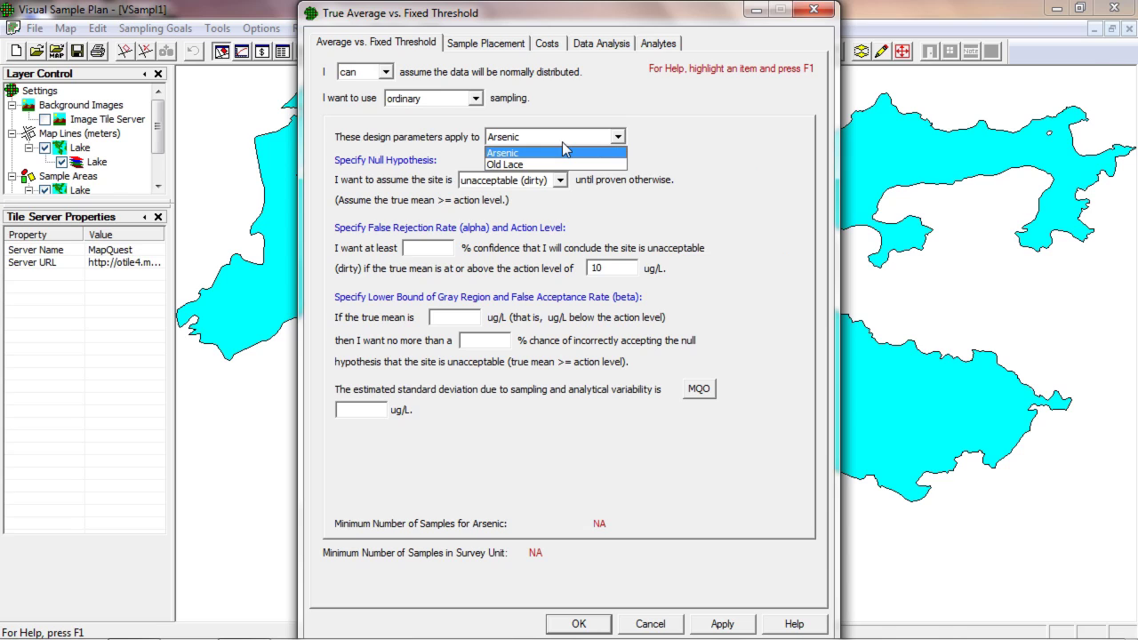
click(562, 142)
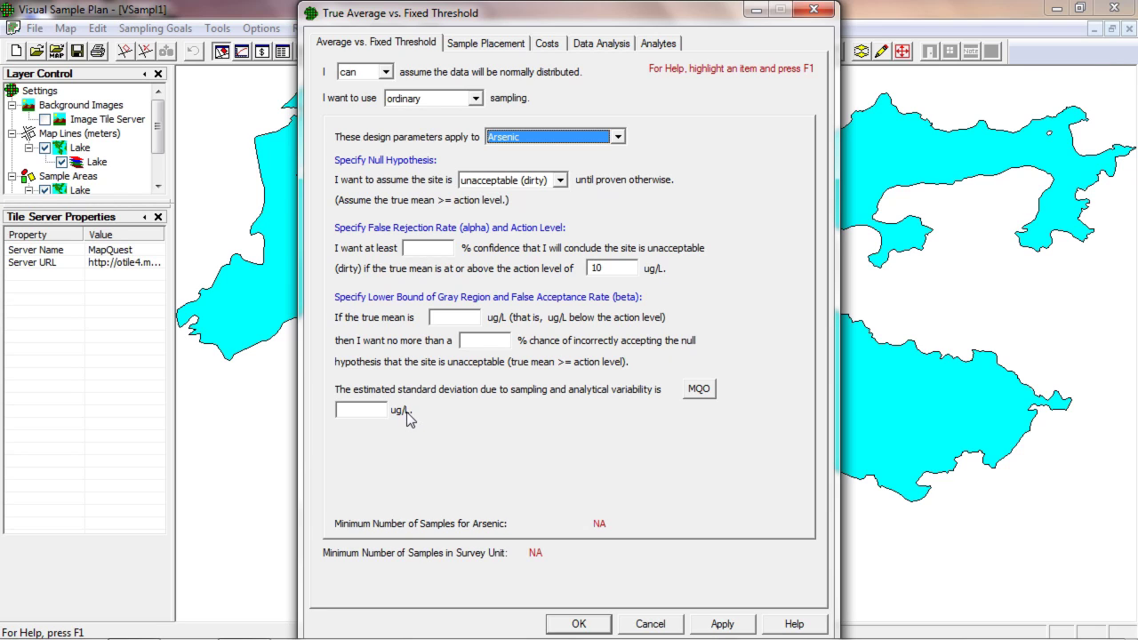
click(563, 139)
click(553, 164)
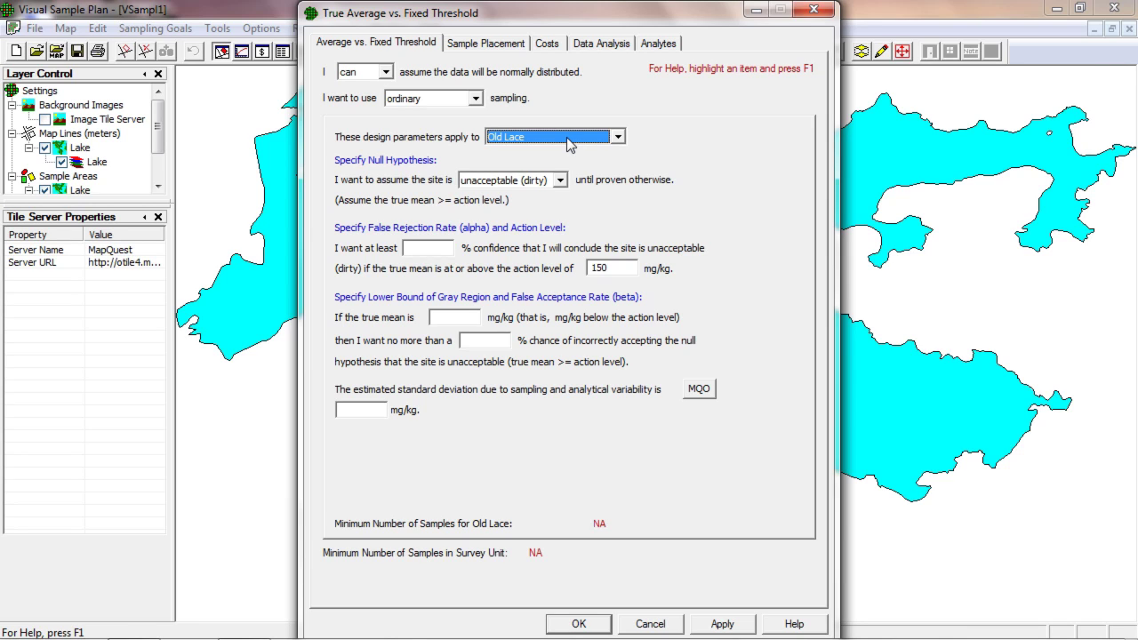
scroll(569, 144, up, 2)
Give Arsenic 95% confidence, gray-region bound 8, action level 10 and standard deviation 3.
click(428, 249)
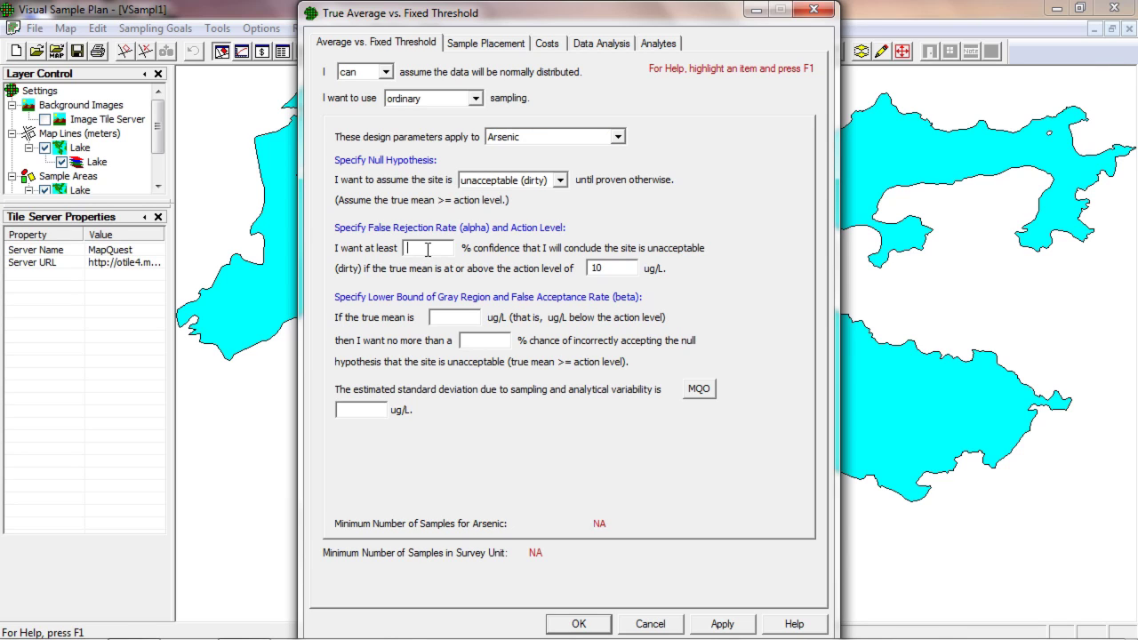
text(95)
key(Tab)
key(Tab)
text(8)
key(Tab)
text(10.0)
key(Tab)
text(3)
key(Tab)
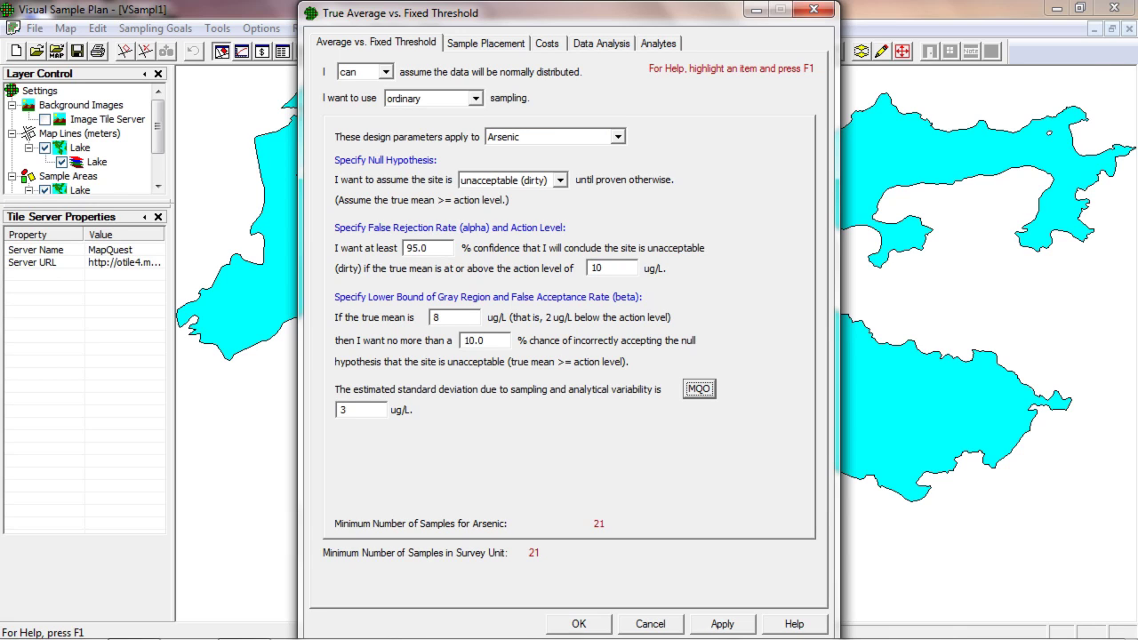
Give Old Lace 99% confidence, true mean 120, false acceptance 15.0 and standard deviation 50, then redisplay Arsenic.
click(573, 137)
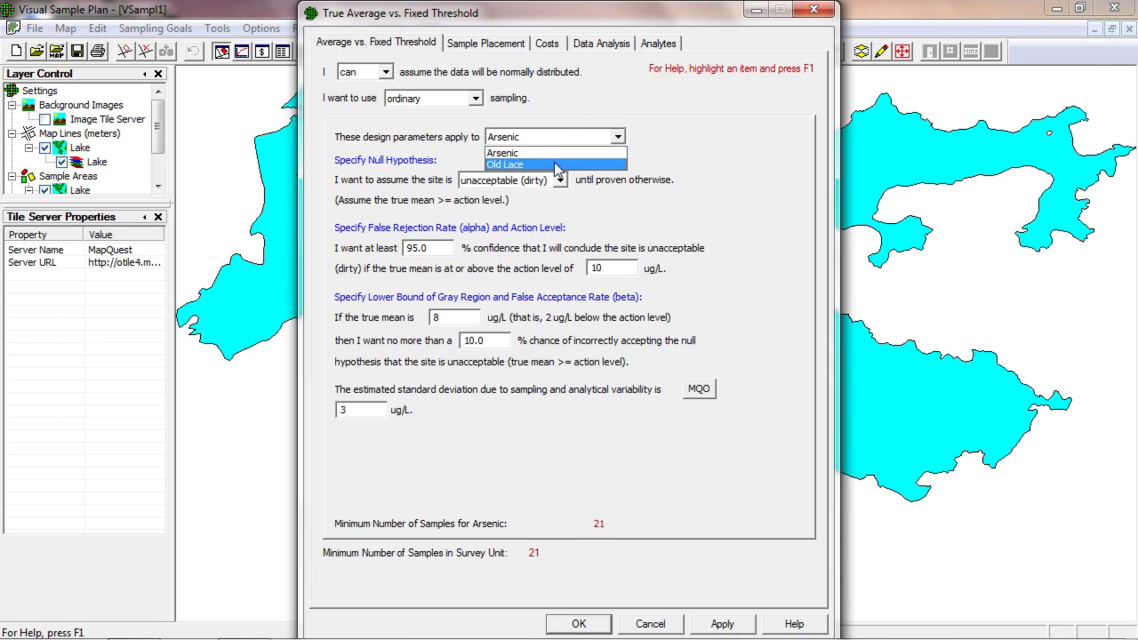
click(556, 165)
click(418, 250)
text(99.0)
key(Tab)
key(Tab)
text(120)
key(Tab)
text(15.0)
key(Tab)
text(50)
key(Tab)
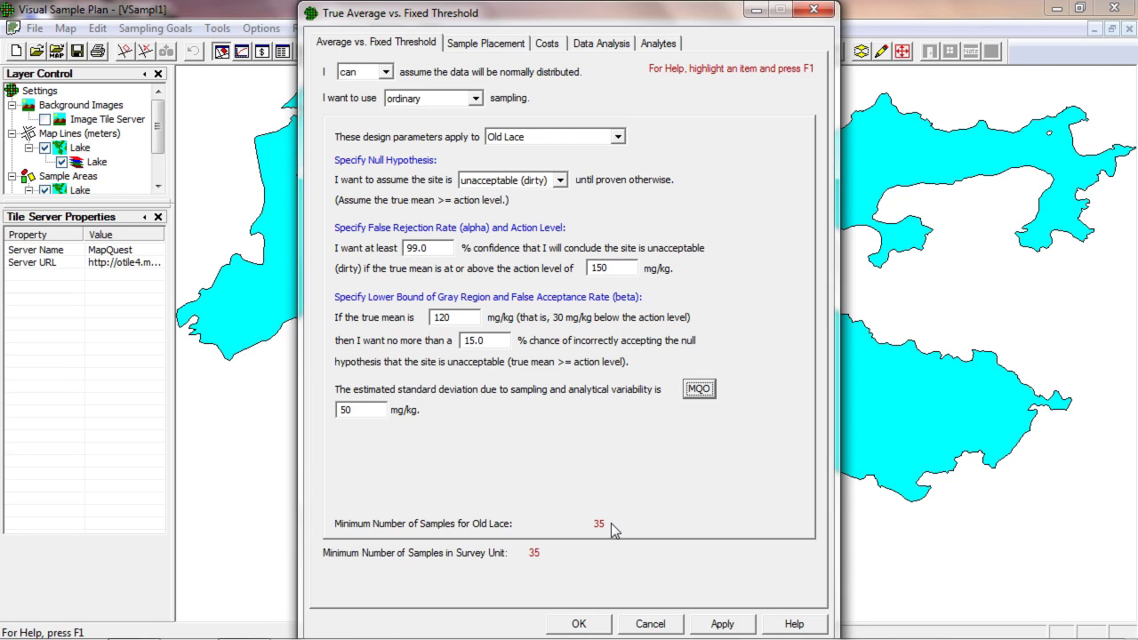
click(602, 139)
click(579, 153)
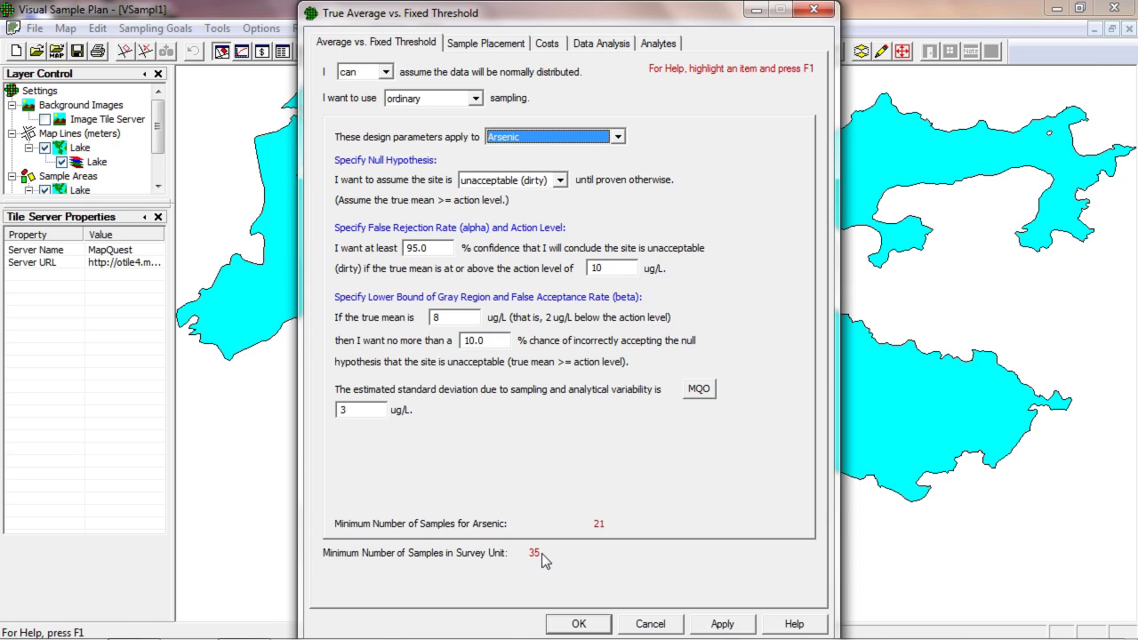
Open the Analyte Columns dialog from the Analytes list.
click(658, 44)
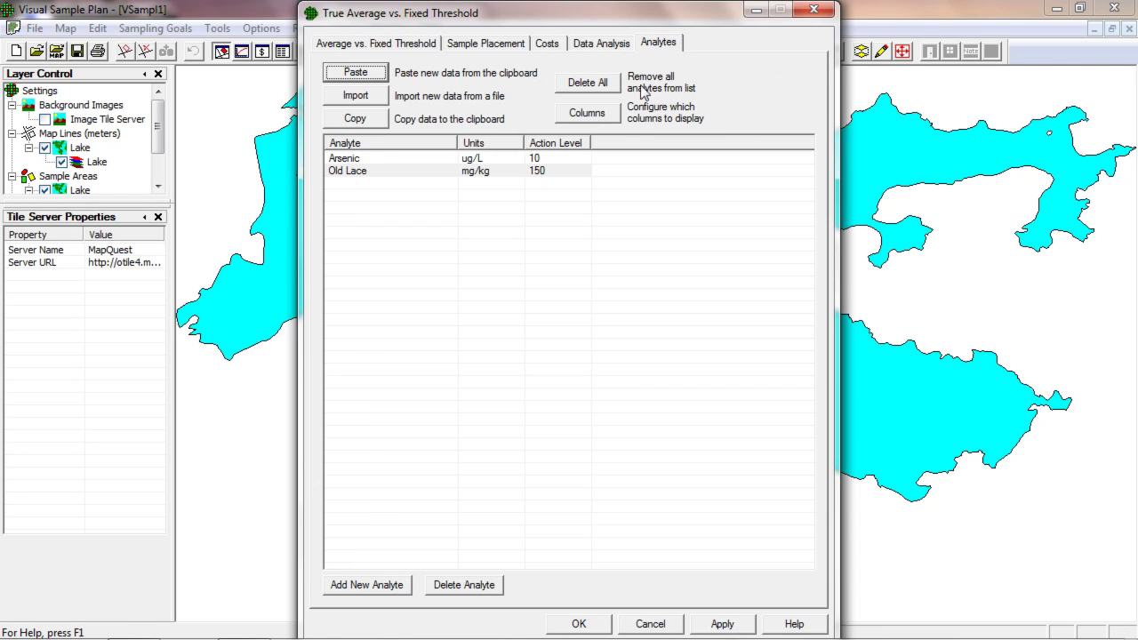
click(613, 115)
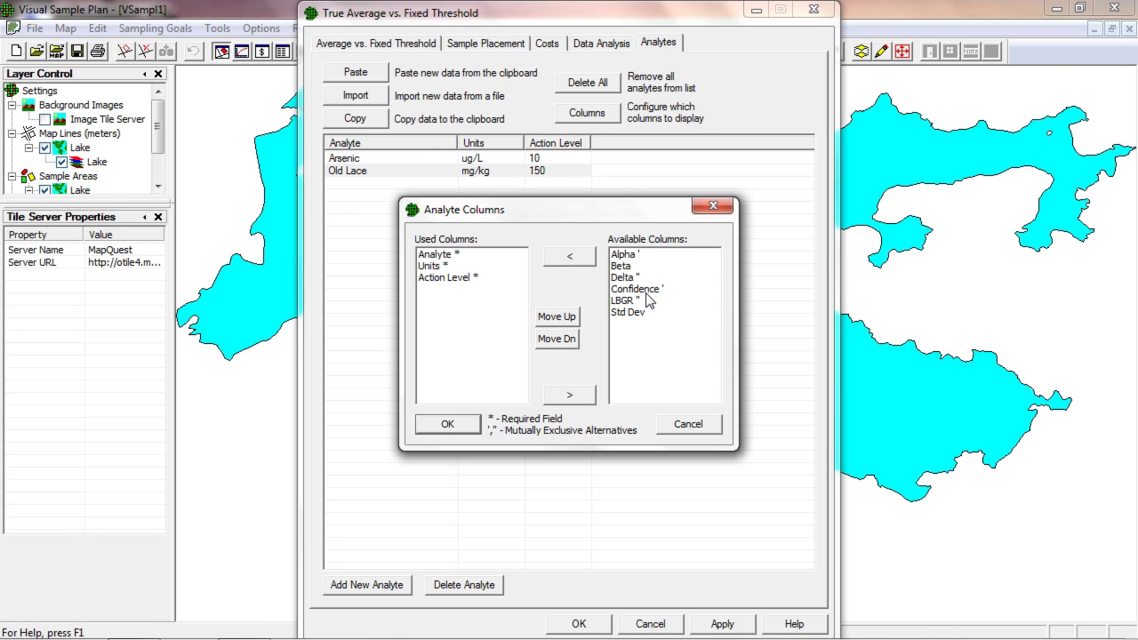
Add Confidence, LBGR, Beta and Std Dev to the analyte table's used columns and confirm.
click(655, 294)
click(572, 263)
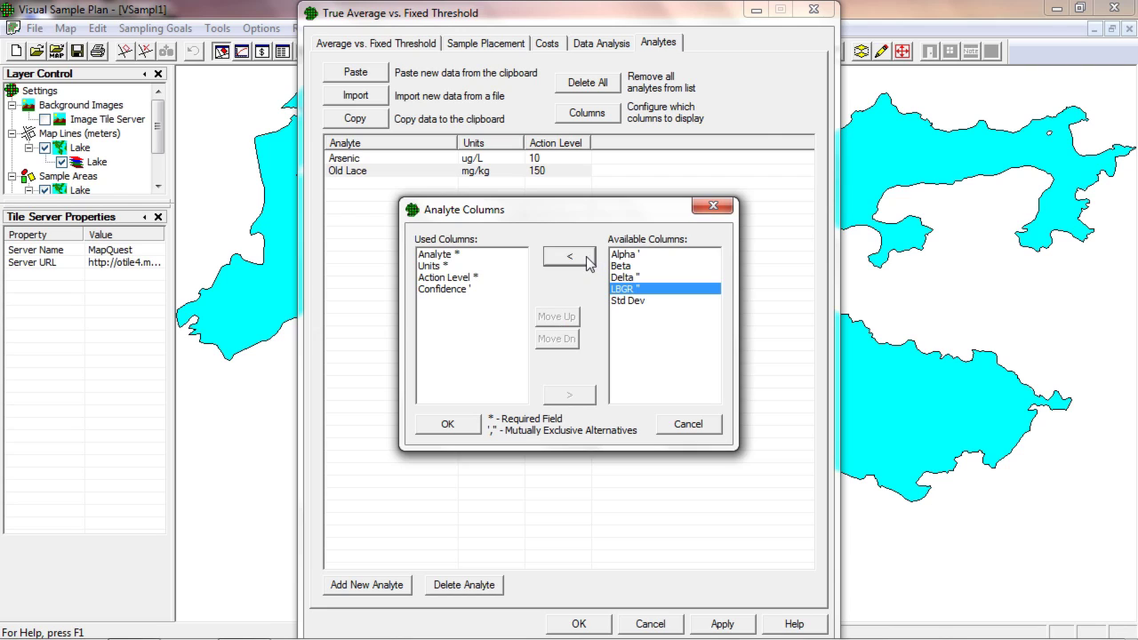
click(570, 257)
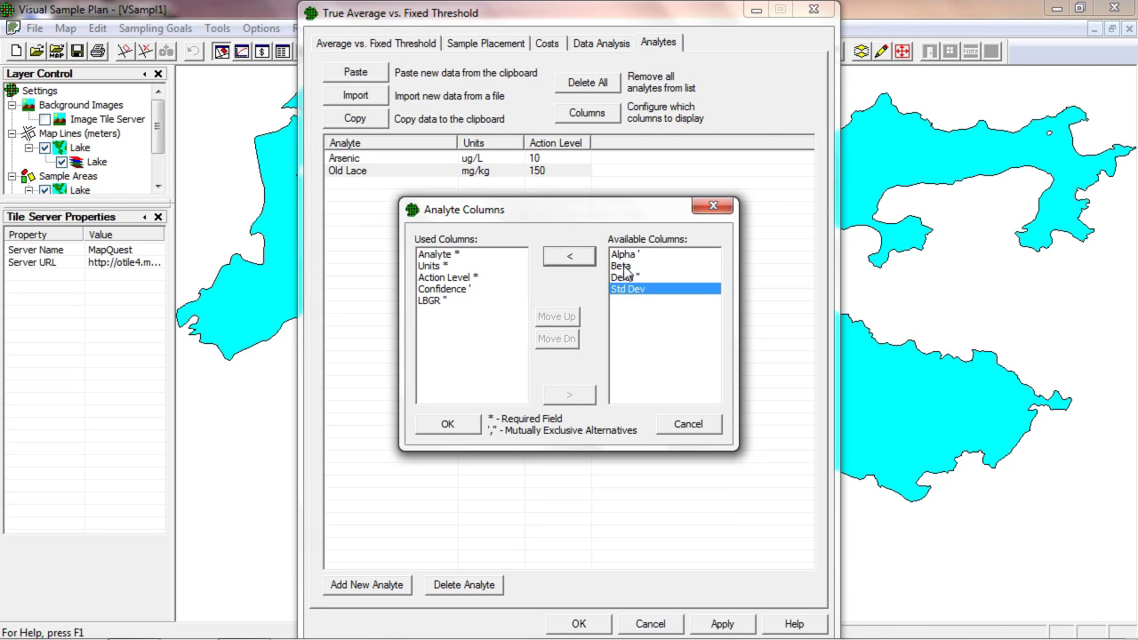
click(619, 266)
click(572, 261)
click(614, 277)
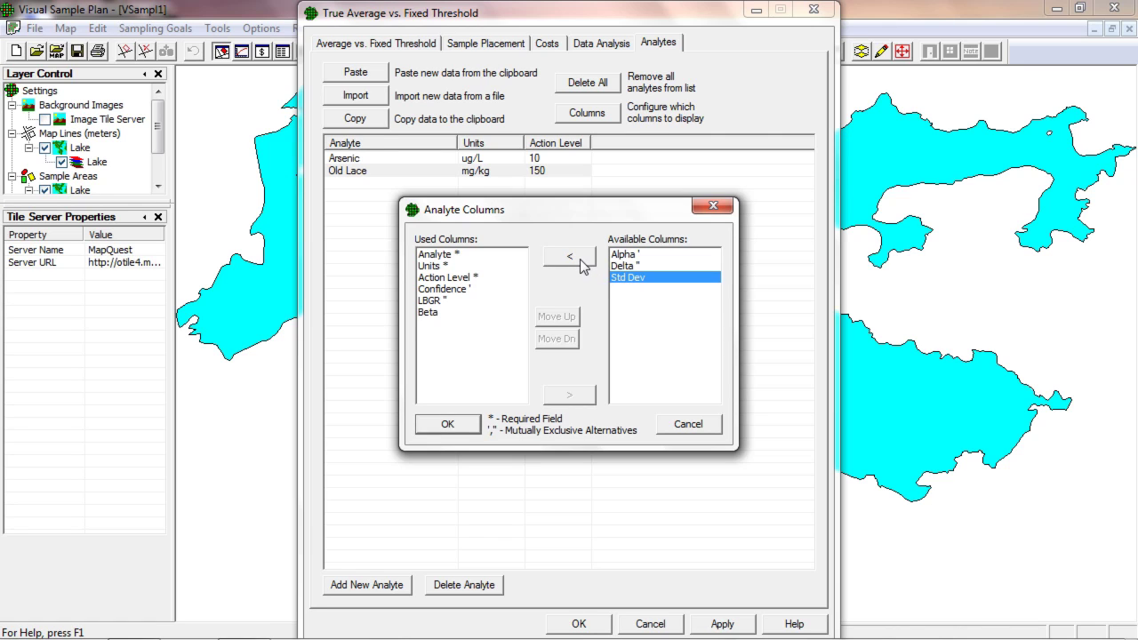
click(583, 263)
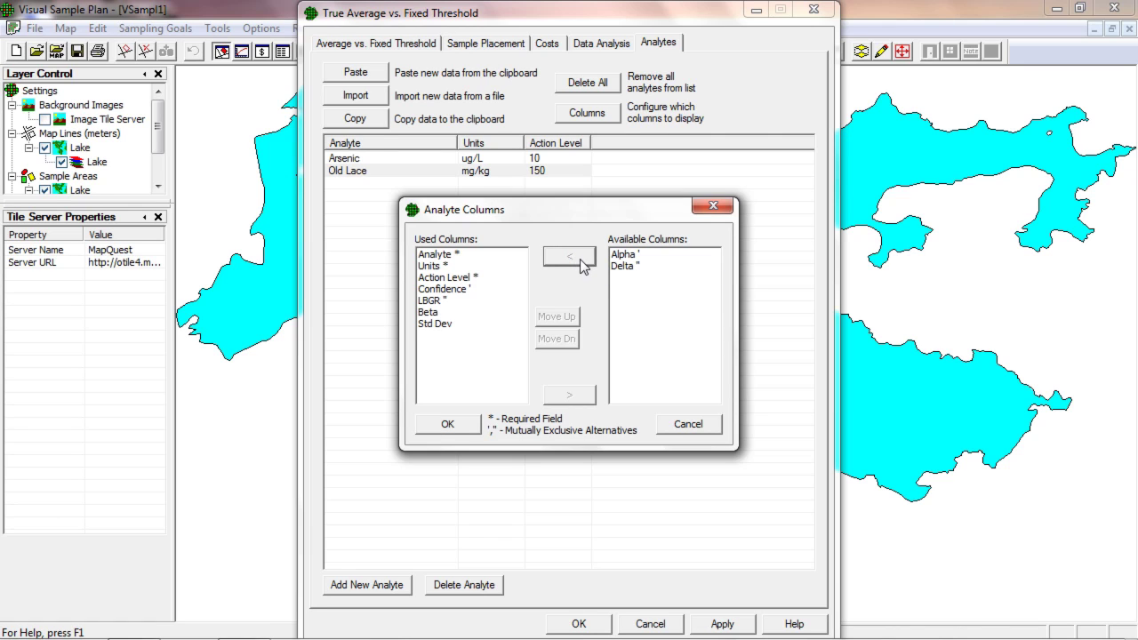
click(449, 425)
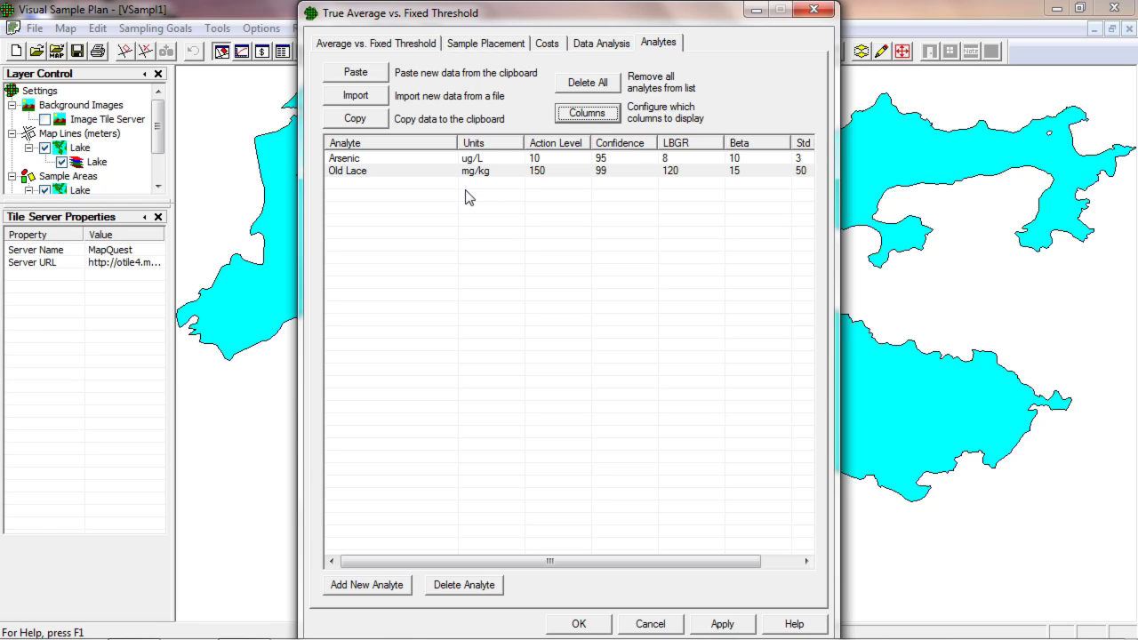
Paste Pixie Dust and Gossamer Wings as analytes, skipping the first row, and return to the threshold parameters.
click(357, 73)
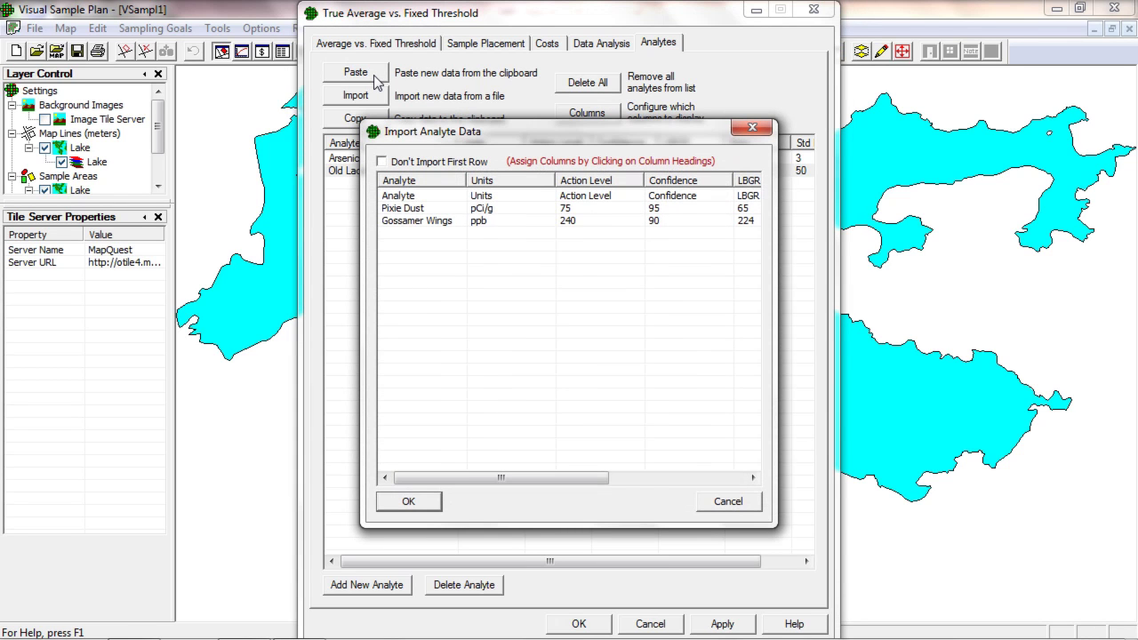
click(396, 165)
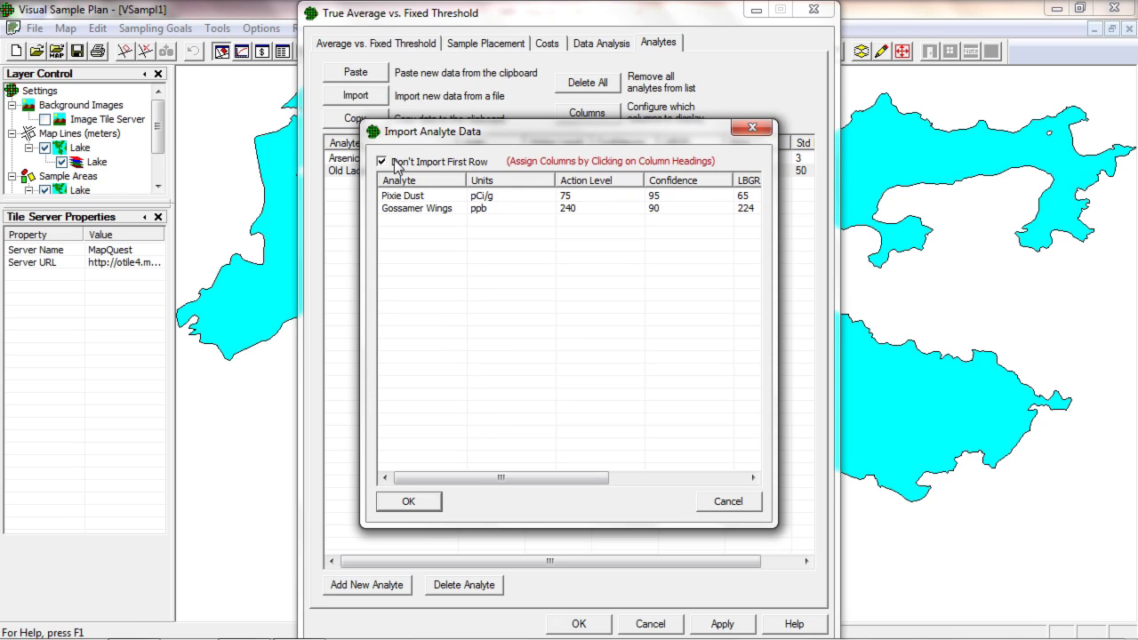
click(435, 504)
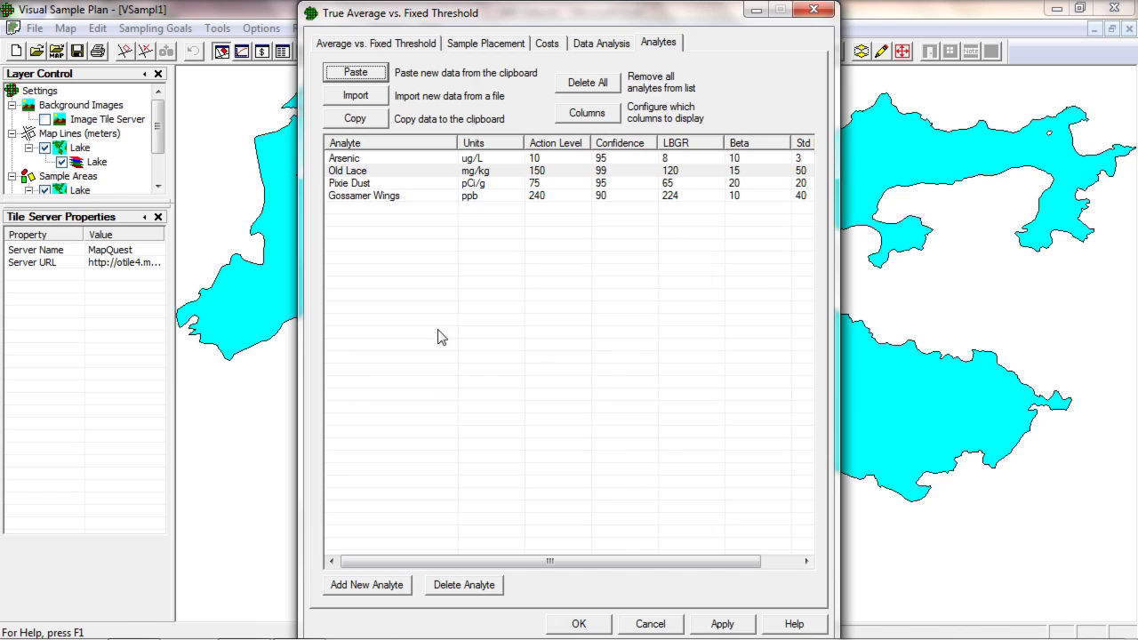
click(386, 46)
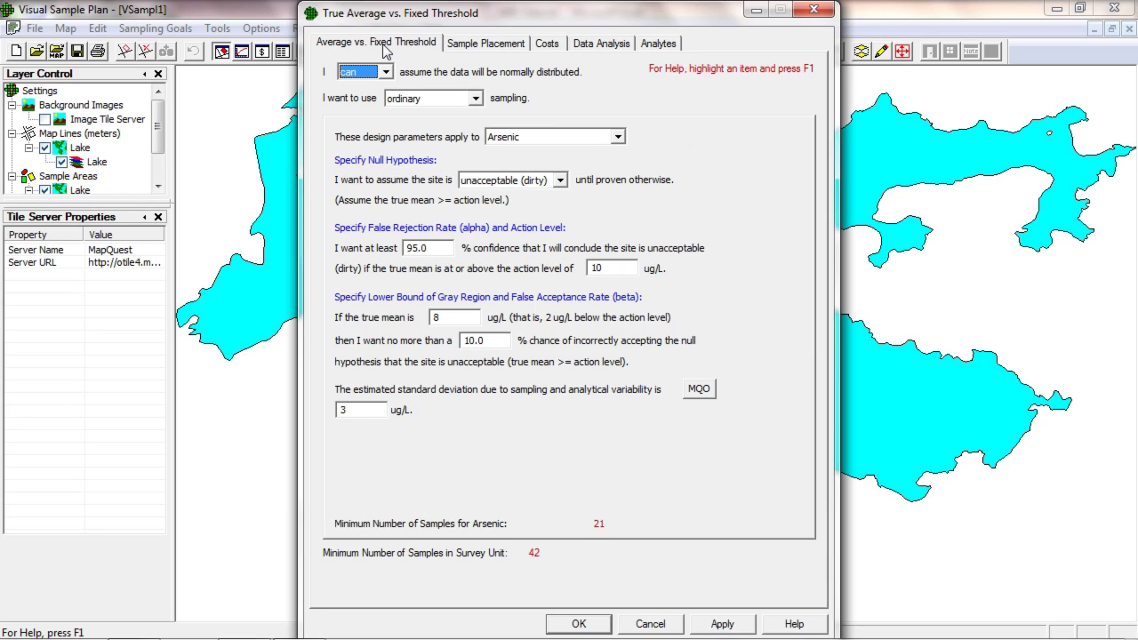
Review Arsenic, Old Lace, Pixie Dust and Gossamer Wings parameters, then place the 42 samples on the lake.
click(601, 138)
click(606, 138)
key(Down)
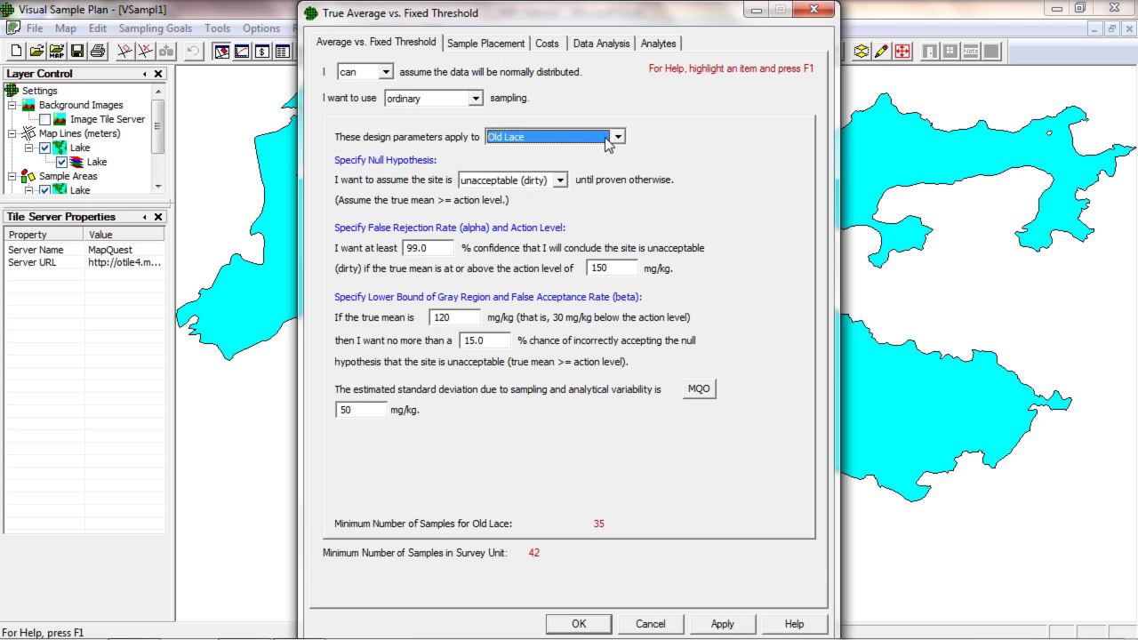
key(Down)
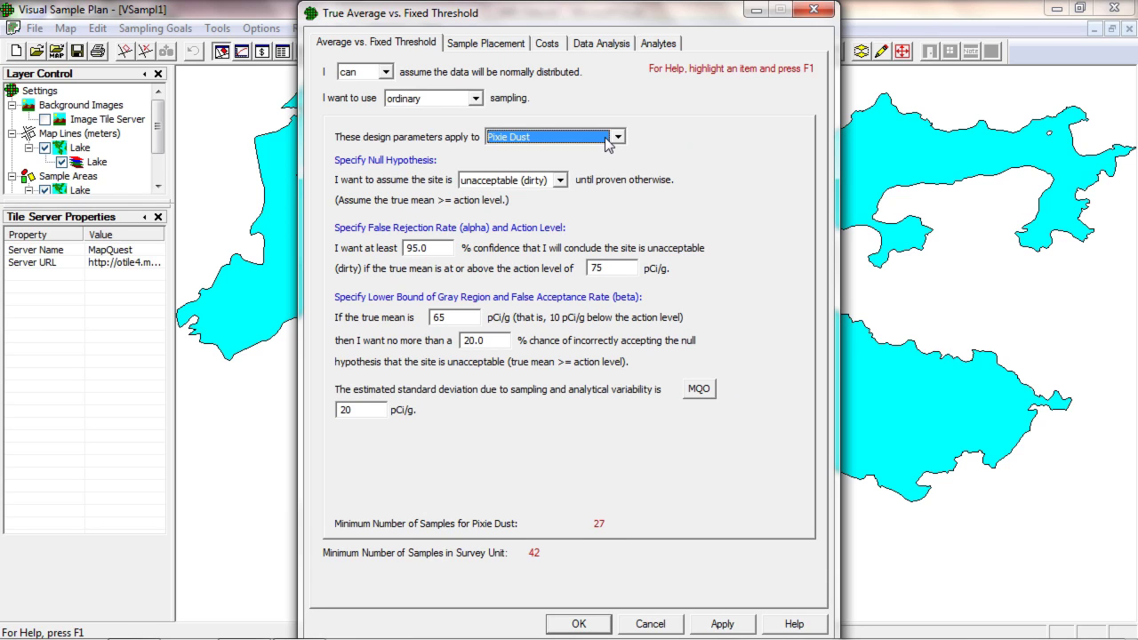
key(Down)
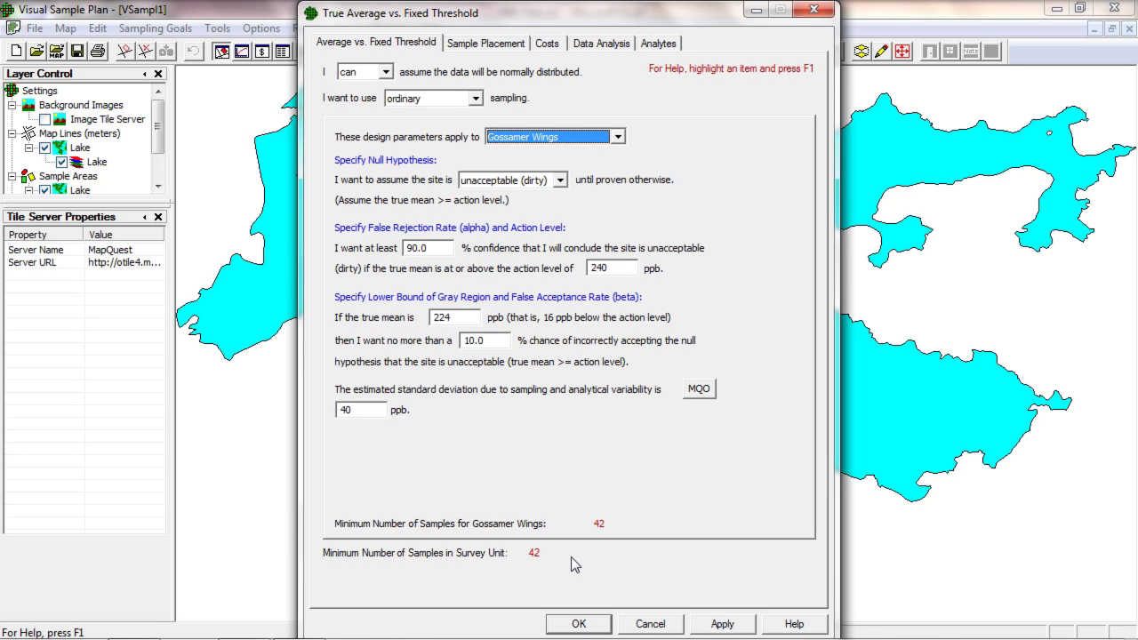
click(578, 624)
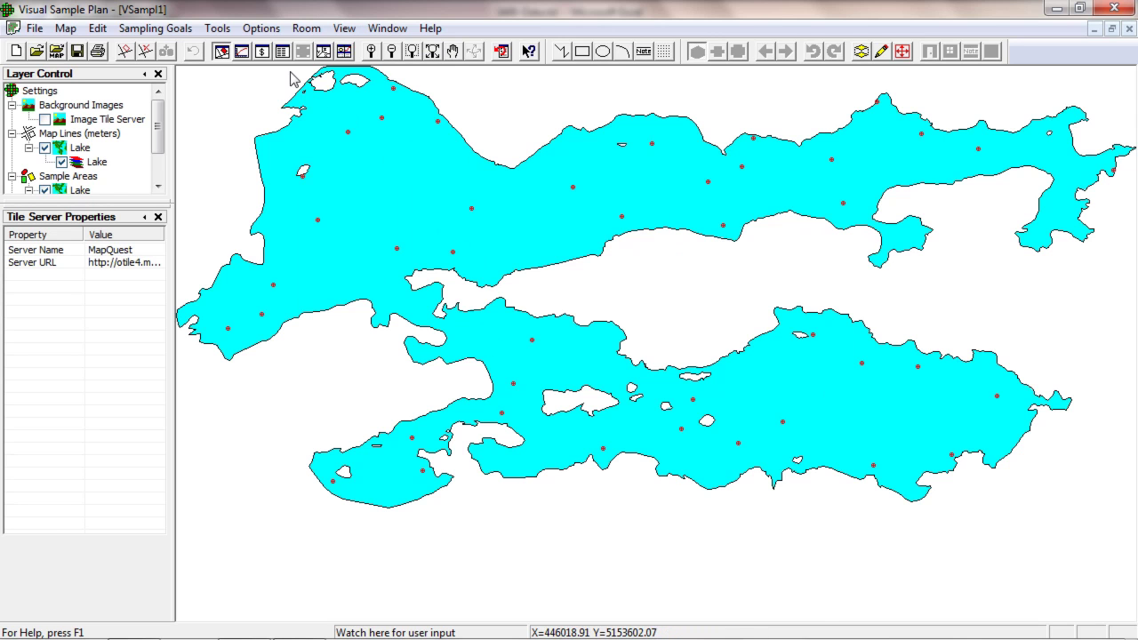
Open the sampling design report and scroll down to the per-analyte sample-size table.
click(261, 51)
drag(1126, 107, 1126, 370)
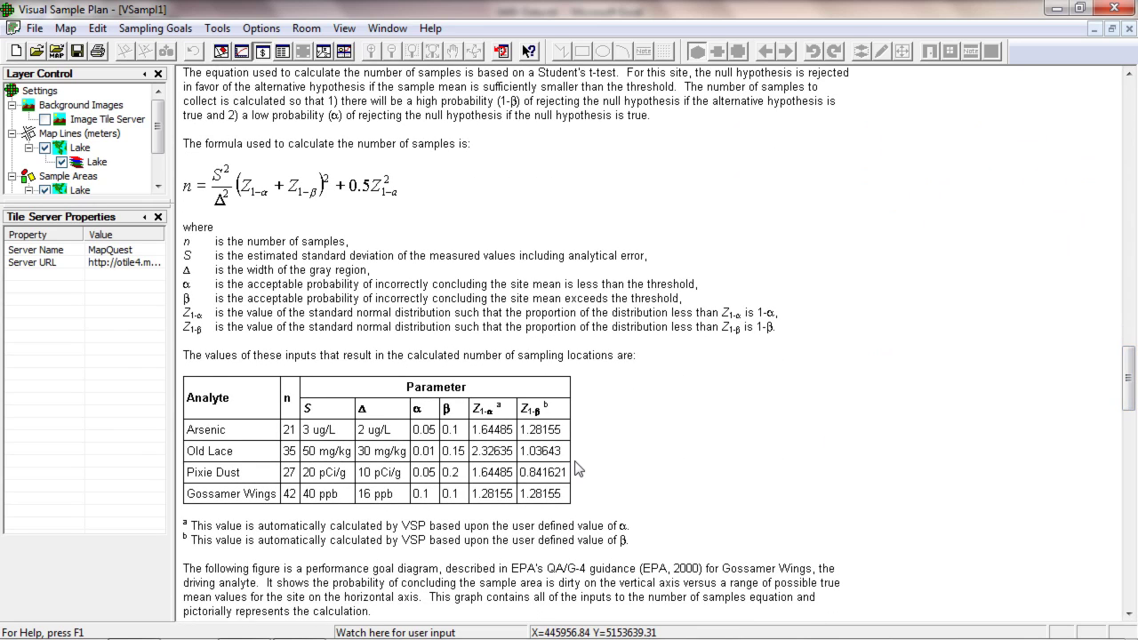